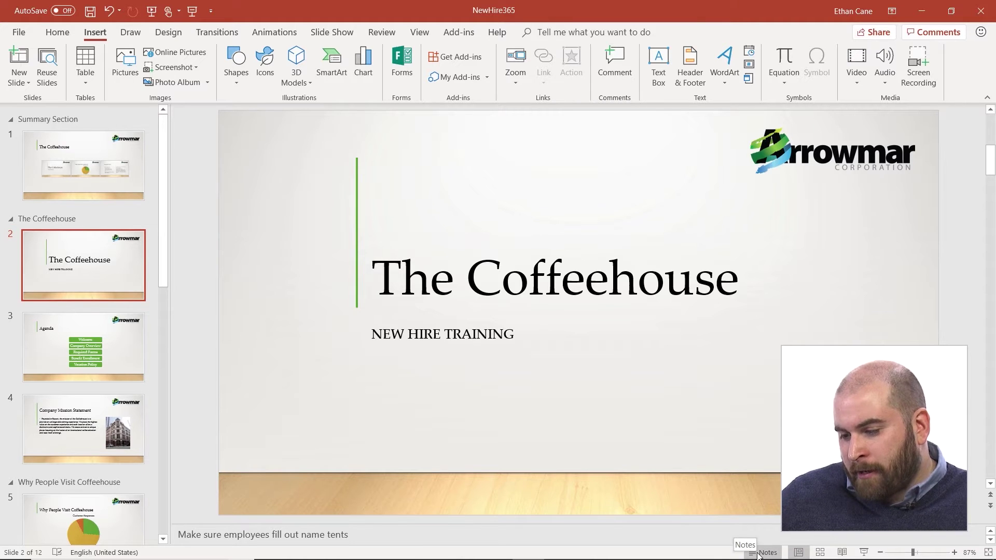
Drag the notes splitter up to enlarge slide 2's notes pane, placing the cursor after the name-tents note
click(757, 553)
click(758, 553)
click(758, 553)
click(757, 553)
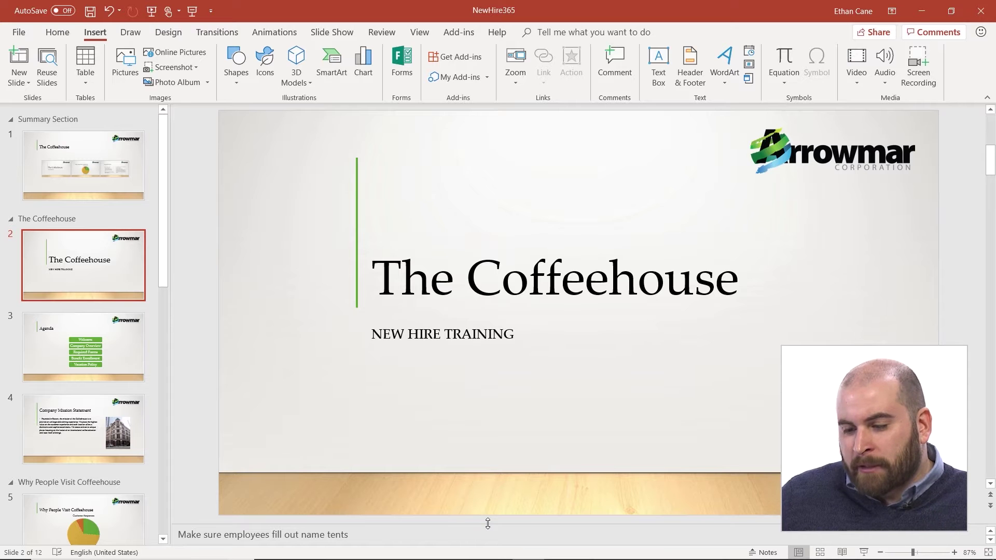
drag(488, 523, 484, 477)
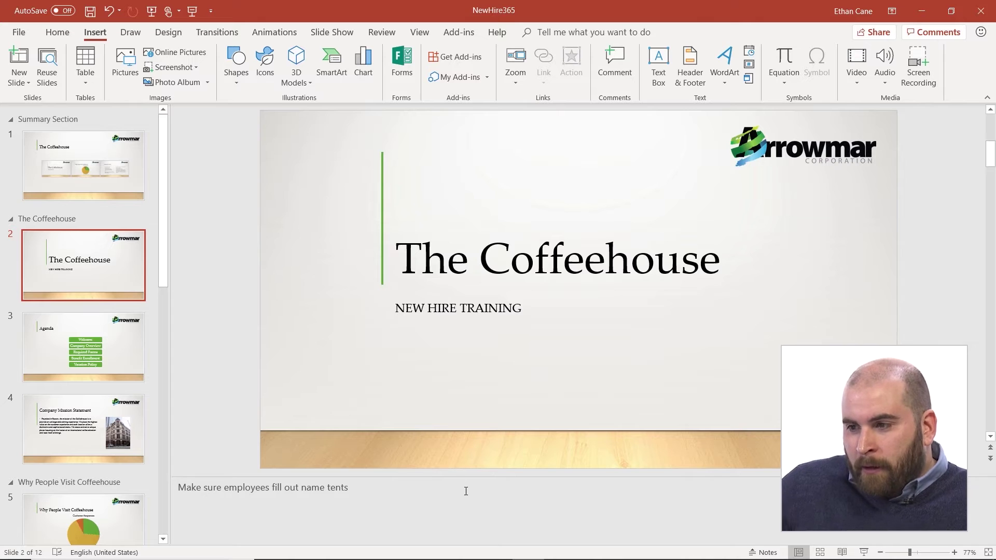
click(350, 495)
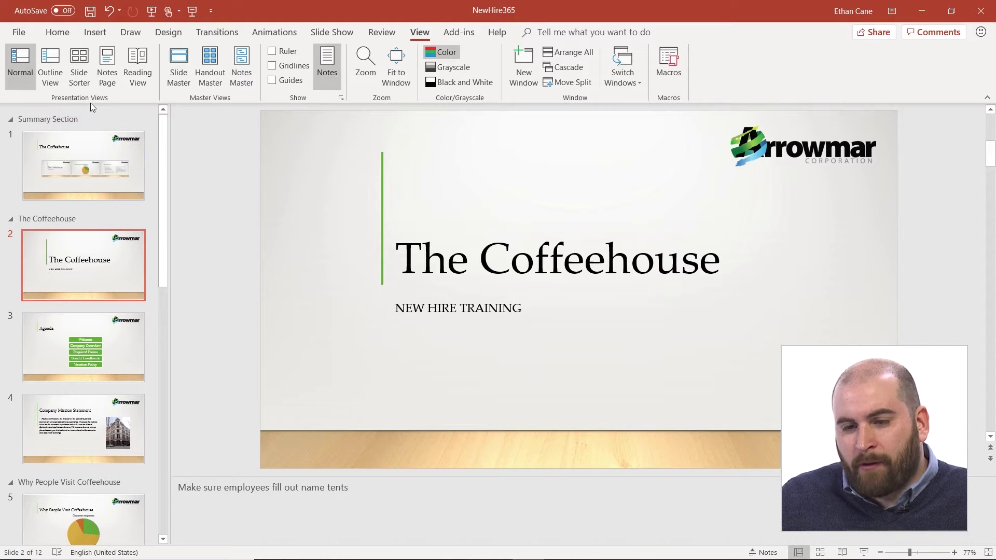
Switch to Notes Page view, check the note text and slide image, then deselect everything
click(108, 66)
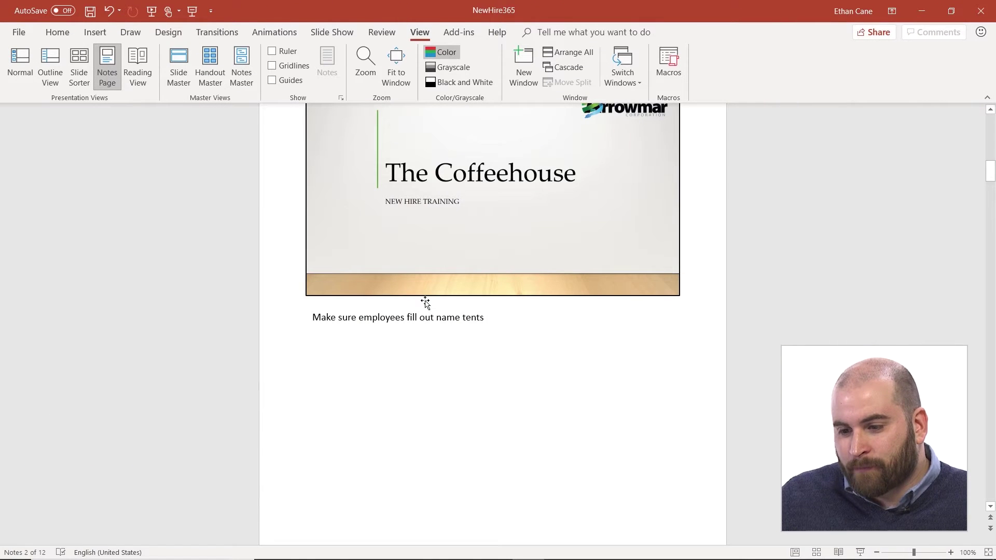
click(481, 318)
scroll(504, 322, up, 2)
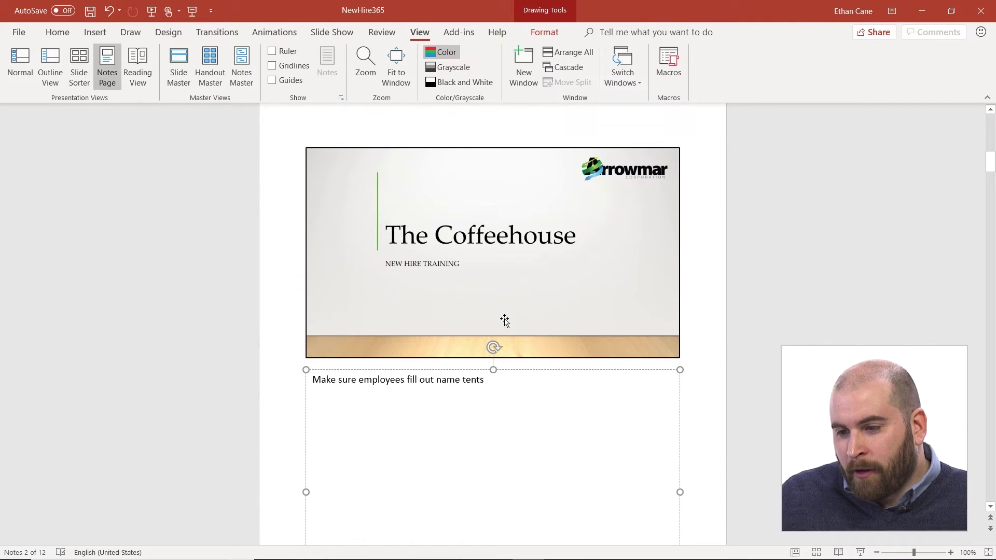
click(505, 322)
scroll(505, 321, up, 1)
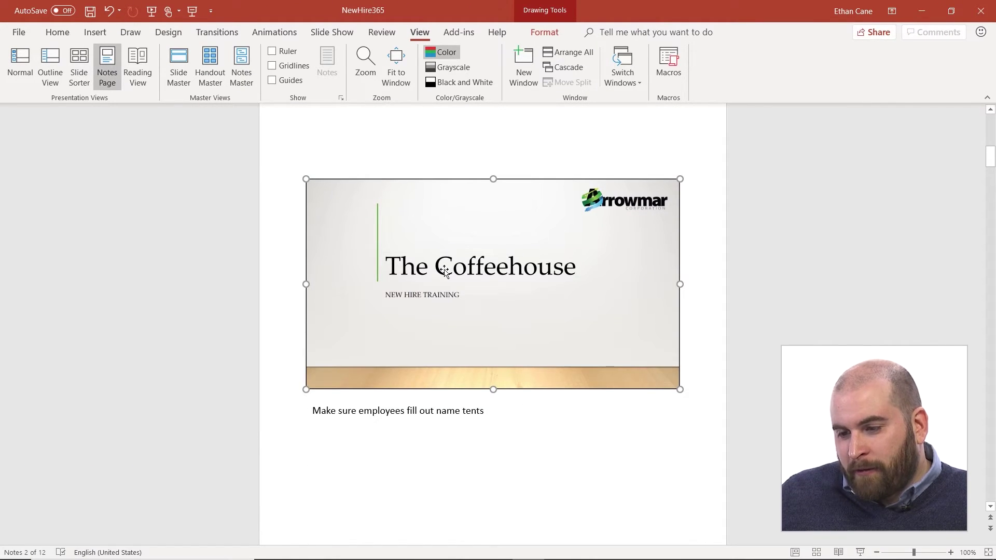
click(476, 410)
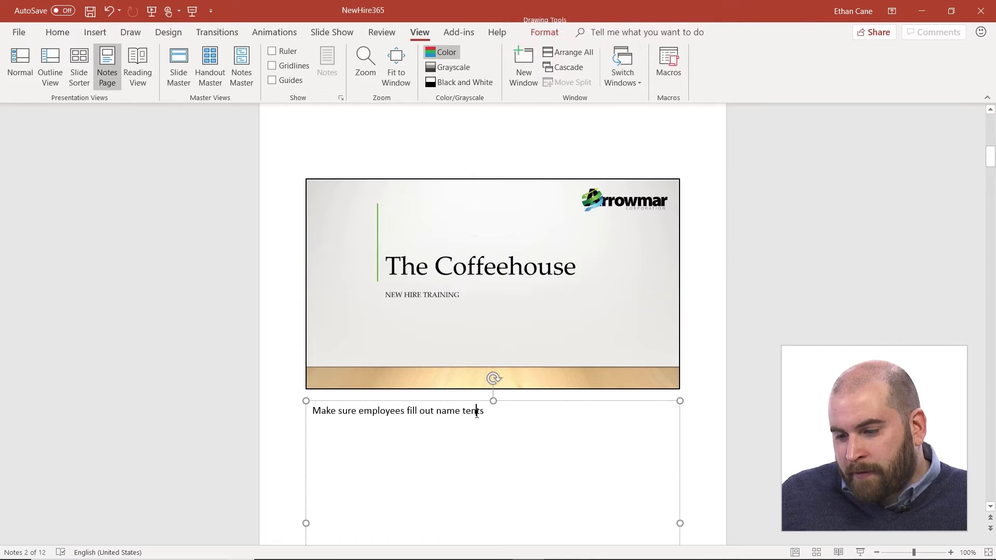
scroll(489, 391, down, 1)
click(489, 396)
scroll(492, 400, down, 1)
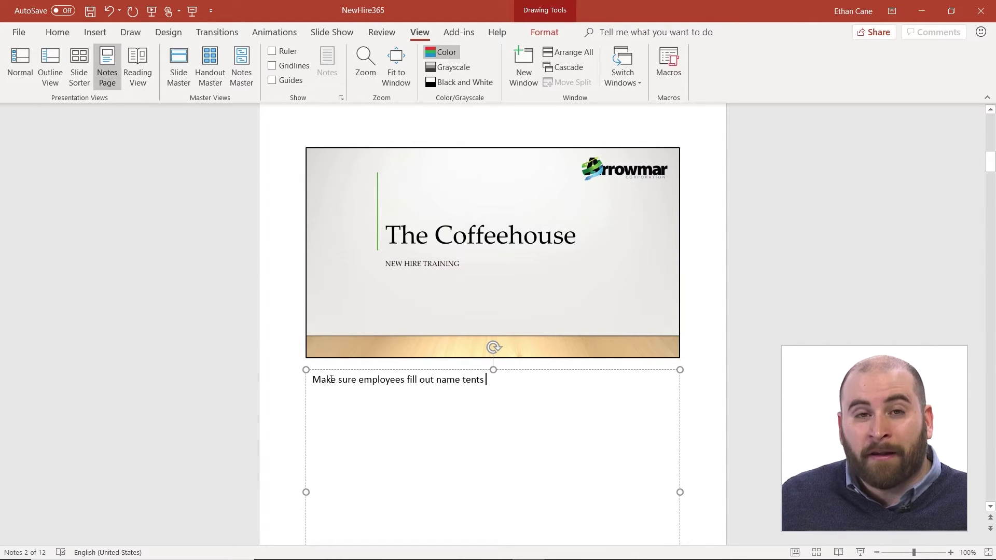
click(294, 337)
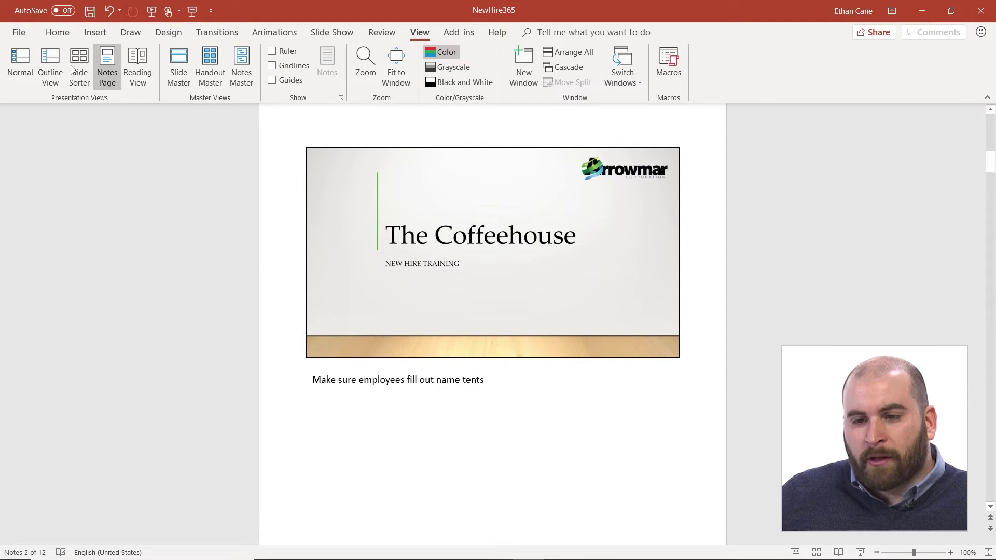
Open File > Print for NewHire365, leaving the slide range on Print All Slides
click(27, 33)
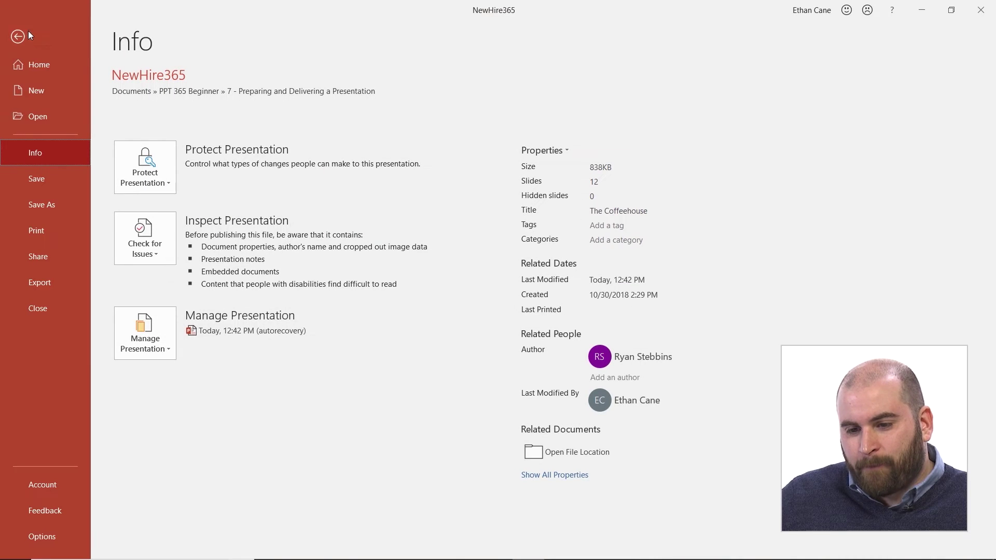
click(28, 240)
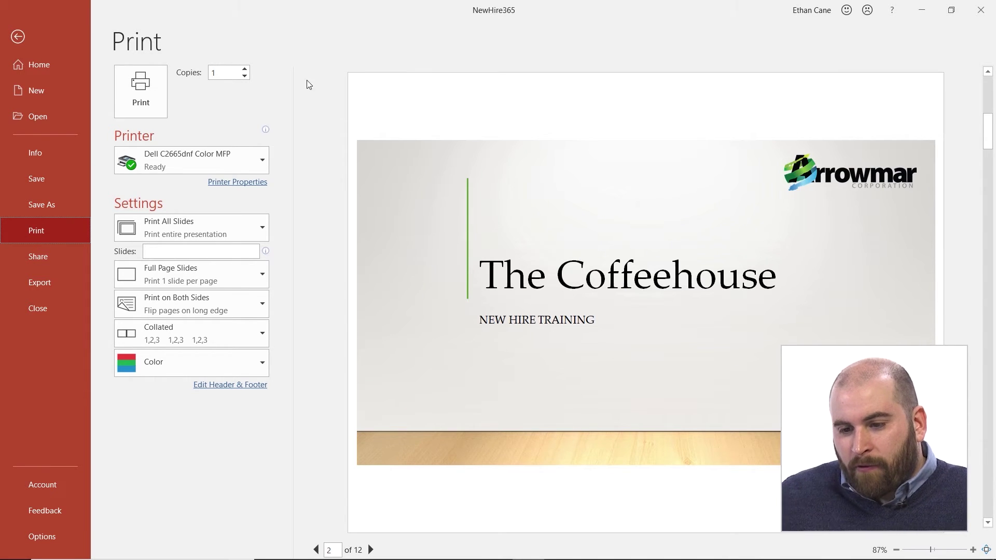
click(153, 221)
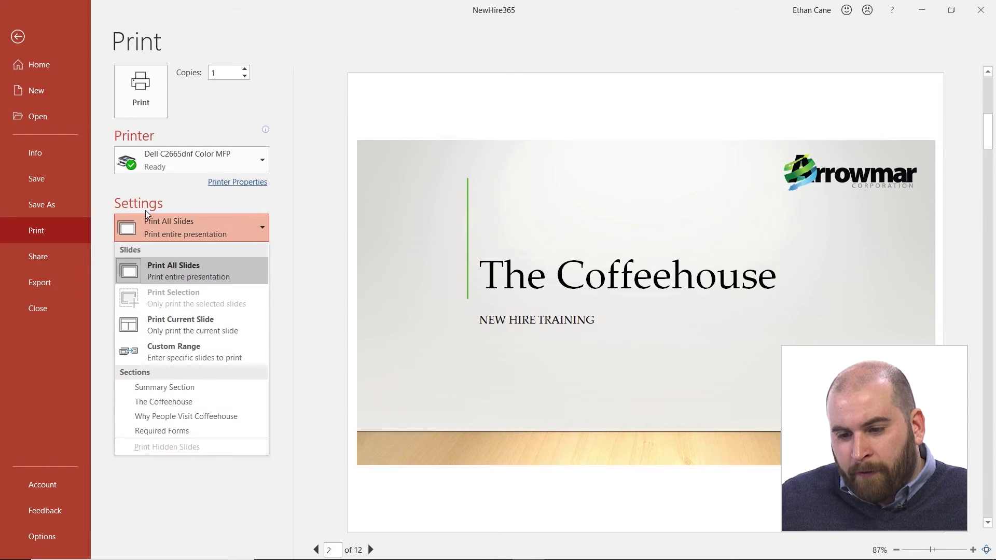
click(146, 211)
click(141, 225)
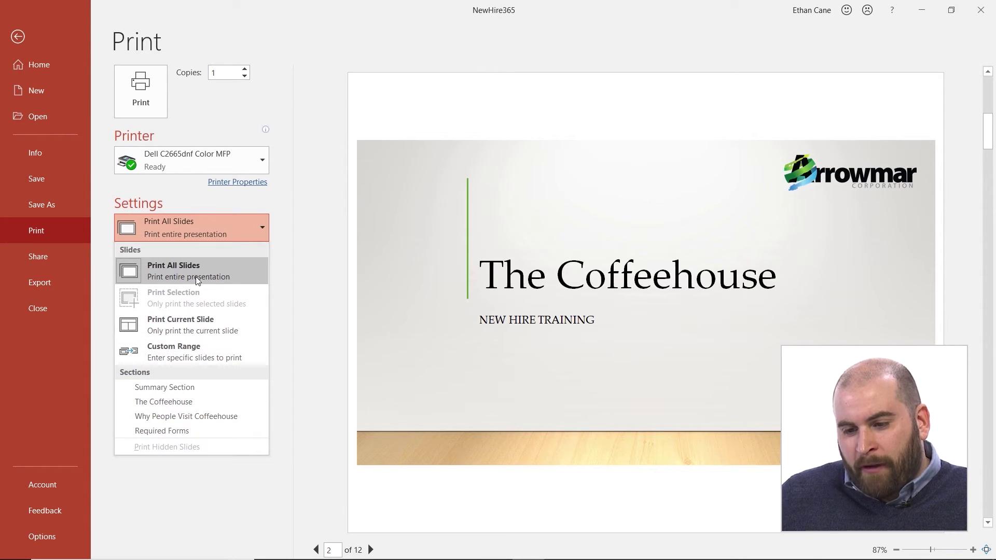
click(205, 231)
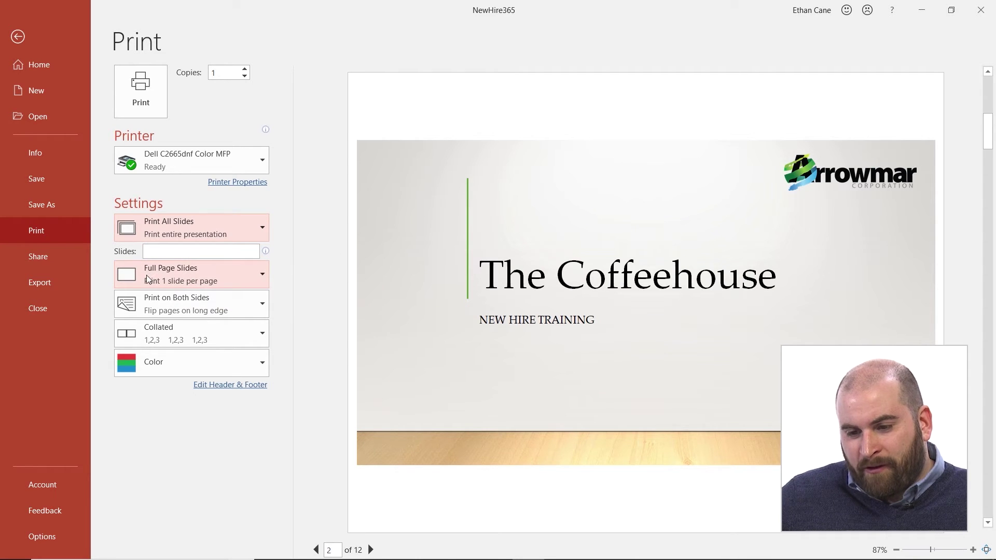
click(184, 271)
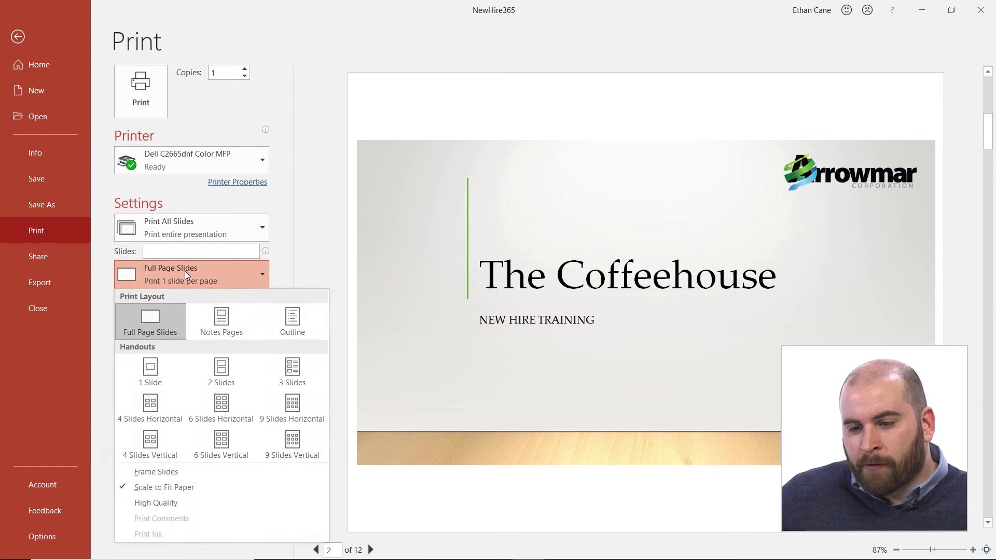
click(230, 322)
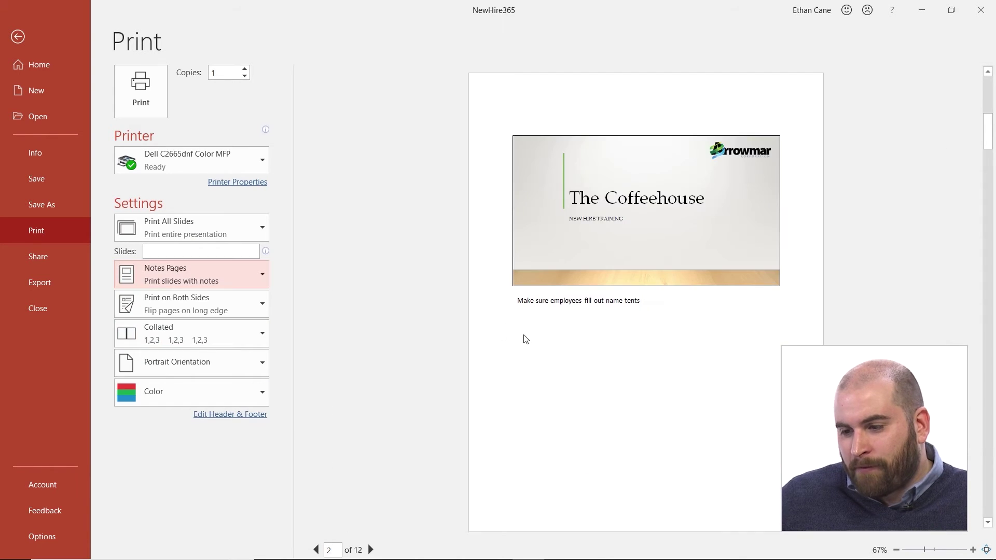
click(398, 401)
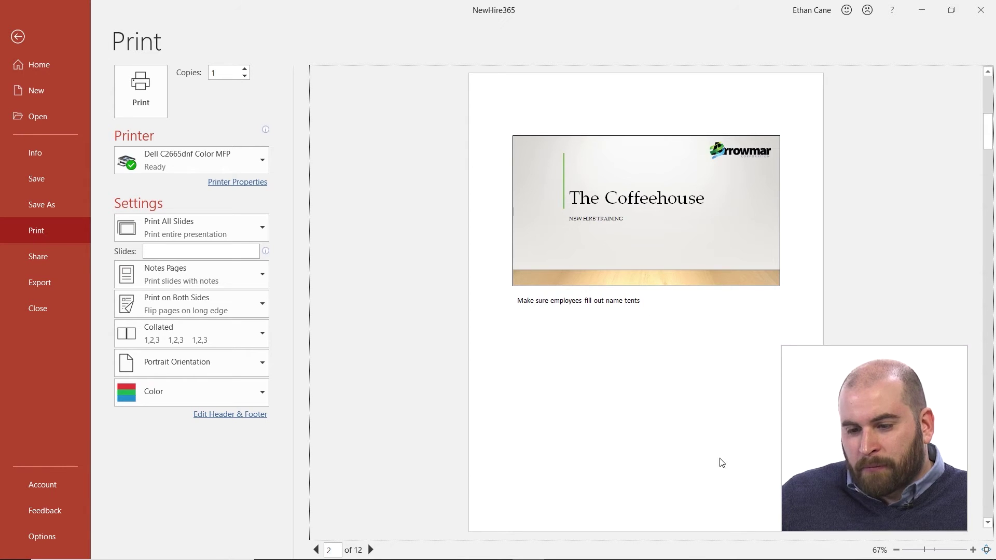
click(989, 525)
click(989, 525)
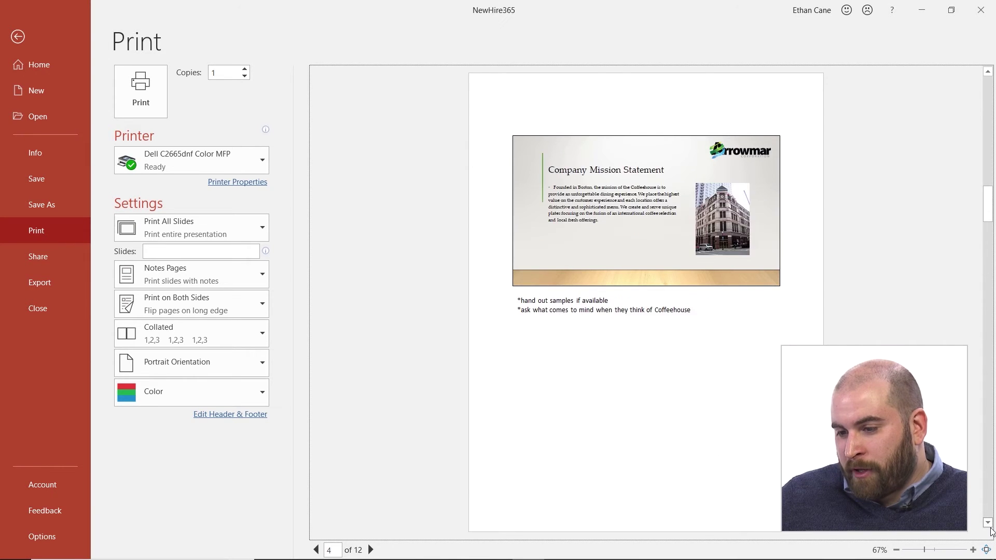
scroll(991, 531, down, 2)
scroll(989, 167, up, 2)
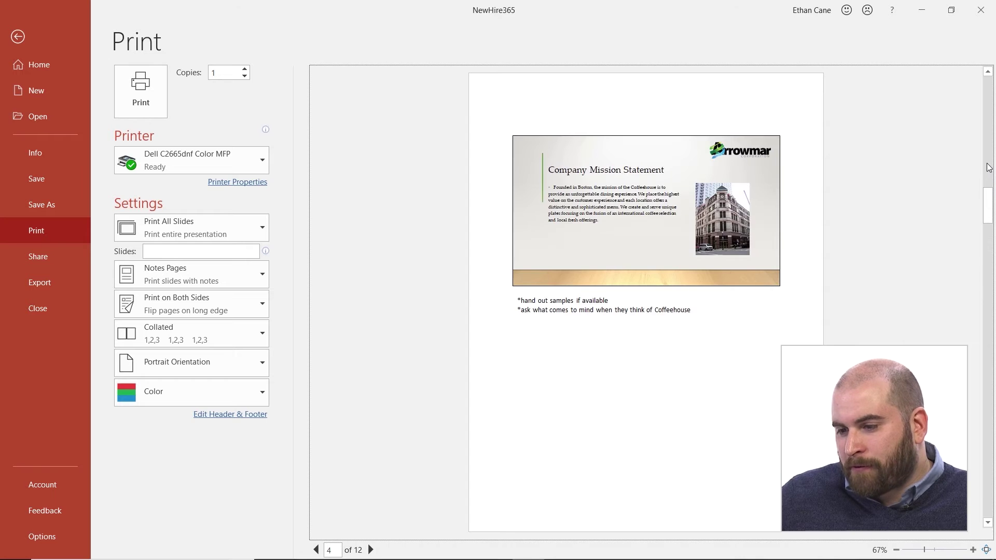
click(989, 168)
drag(989, 168, 989, 74)
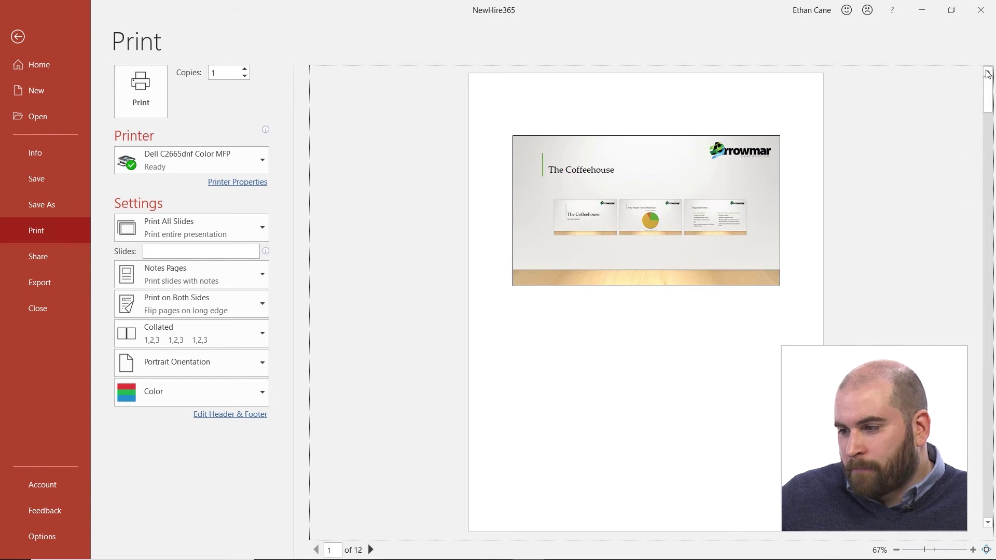
click(988, 522)
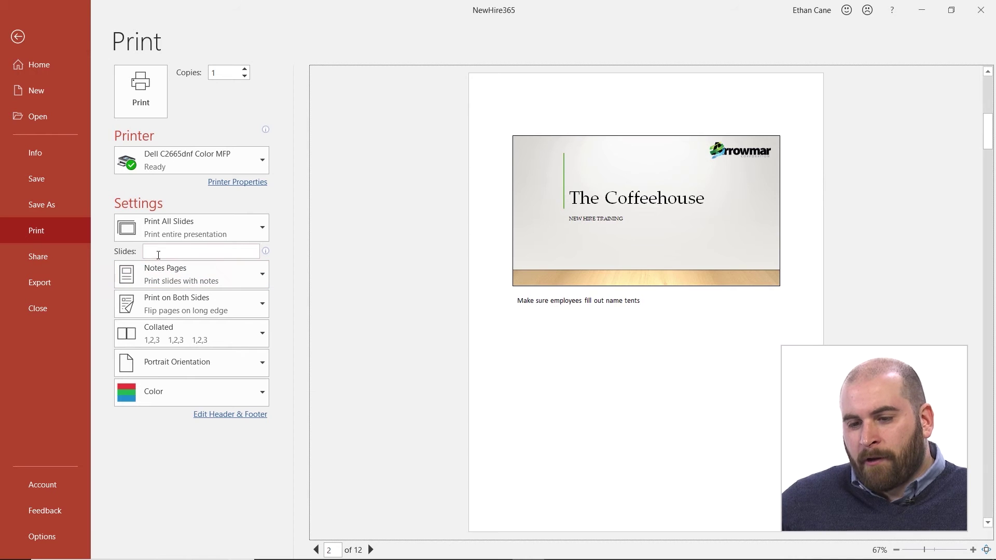
click(177, 269)
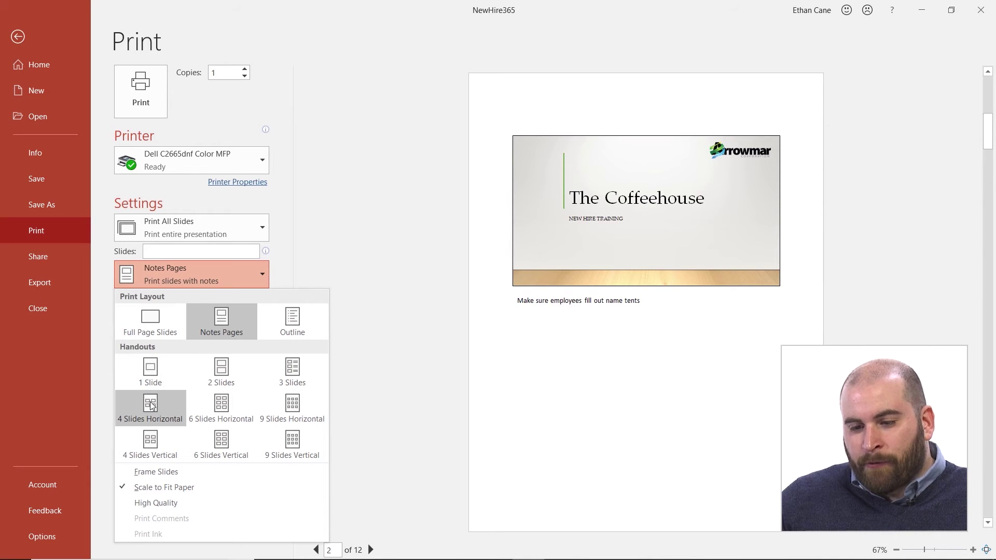
Try 6 Slides Horizontal and 6 Slides Vertical handouts, then settle on 3 Slides handouts
click(208, 404)
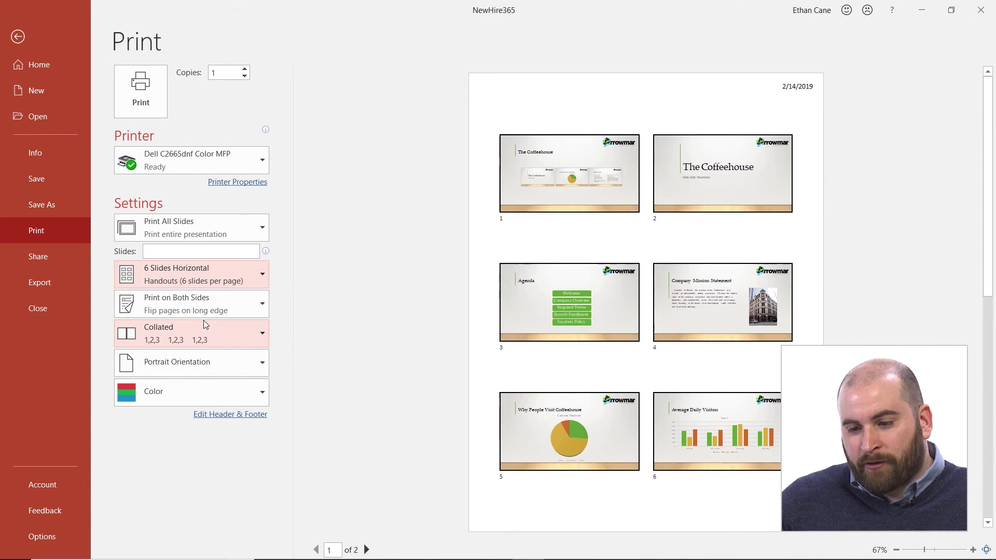
click(231, 284)
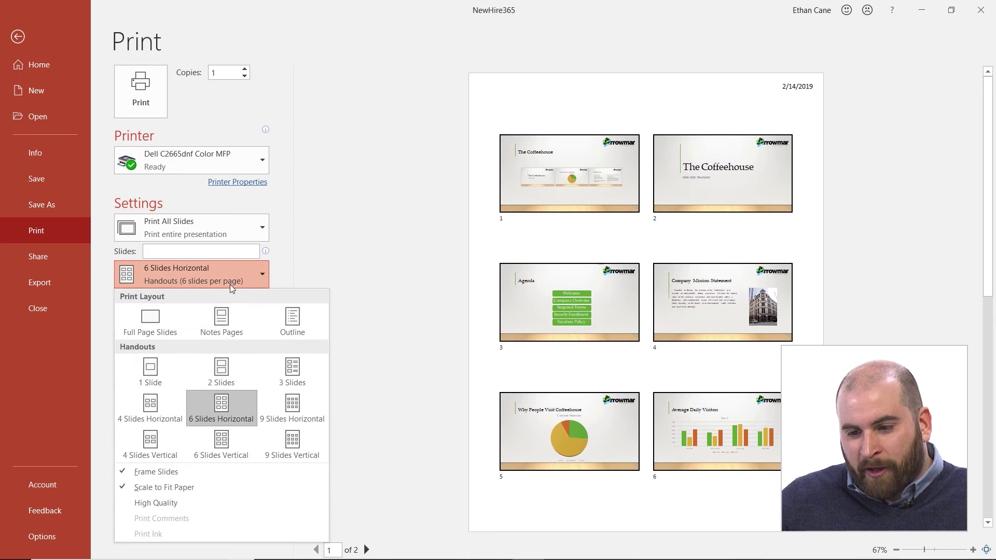
click(235, 435)
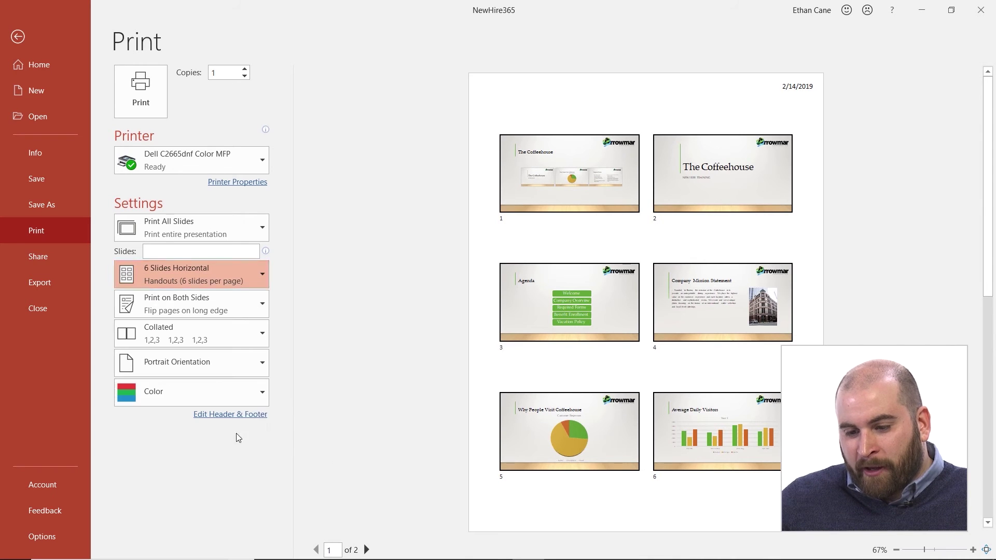
click(240, 279)
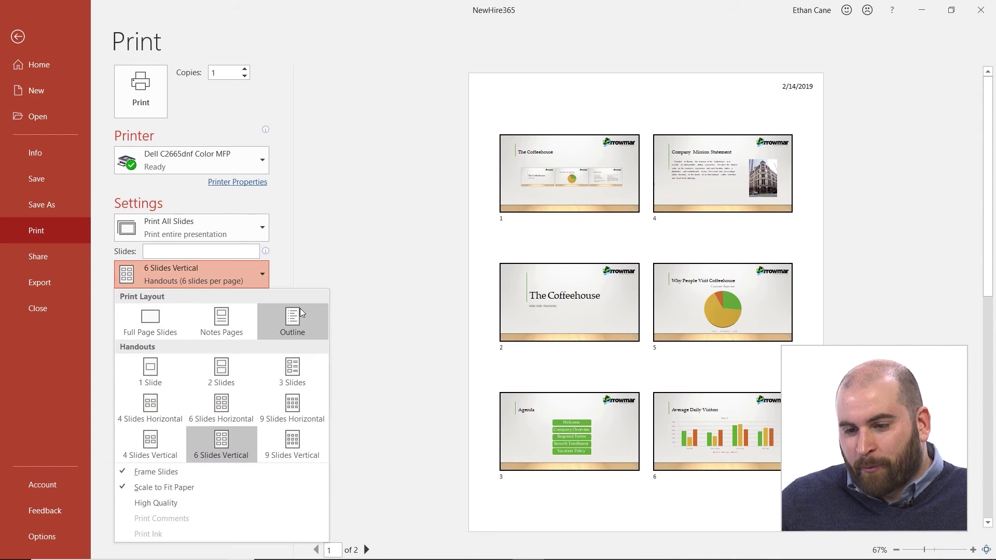
click(292, 373)
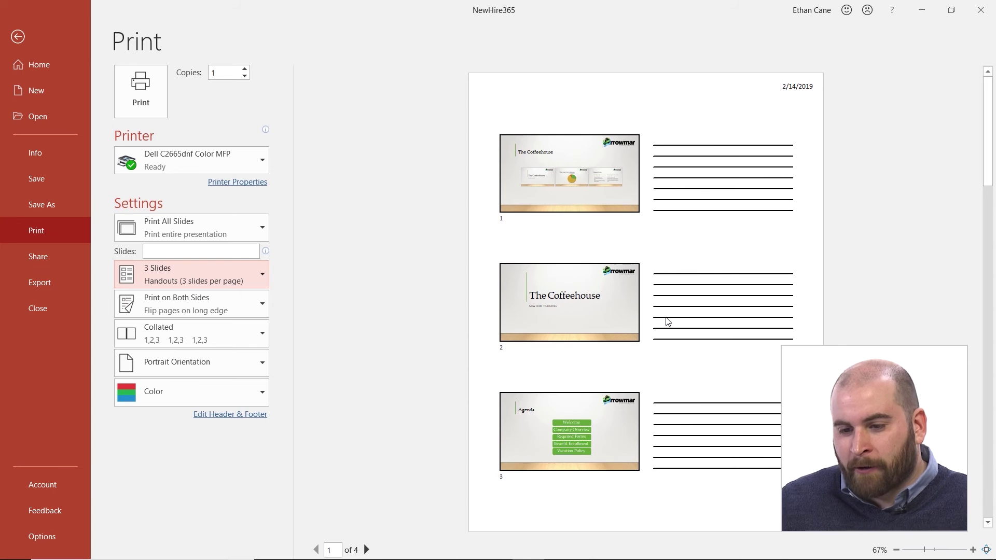
Preview the Outline print layout, set the layout to Notes Pages, then leave the Print page
click(193, 280)
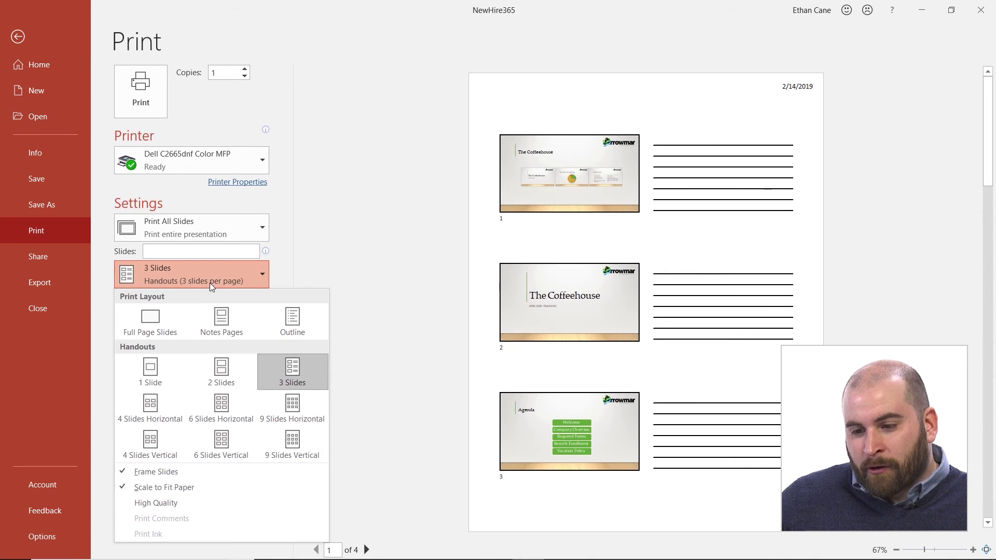
click(282, 311)
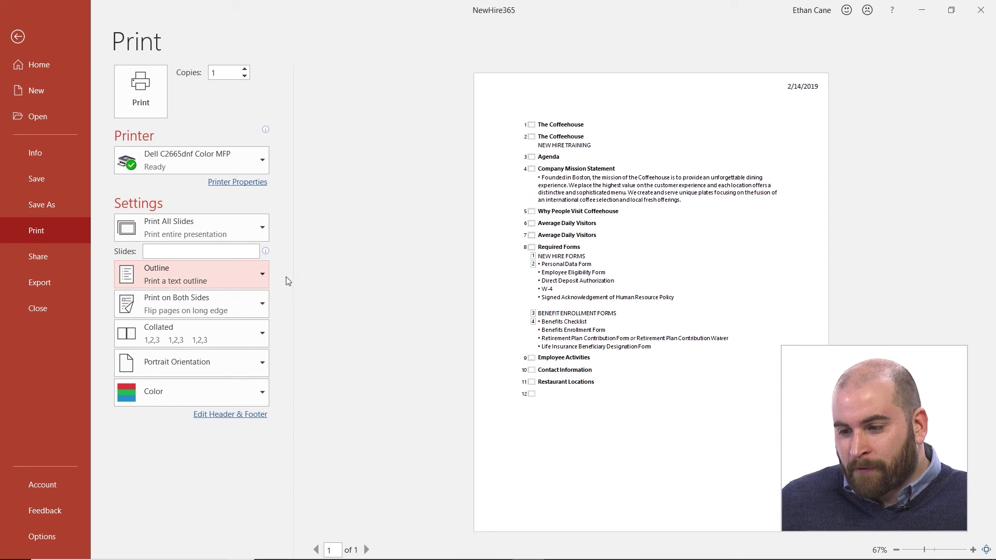
click(251, 275)
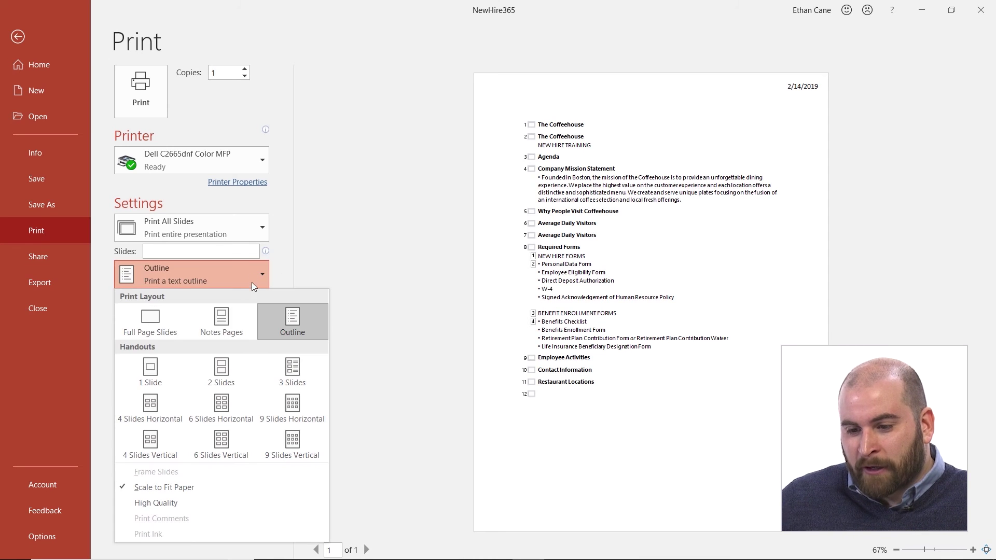
click(241, 317)
click(211, 270)
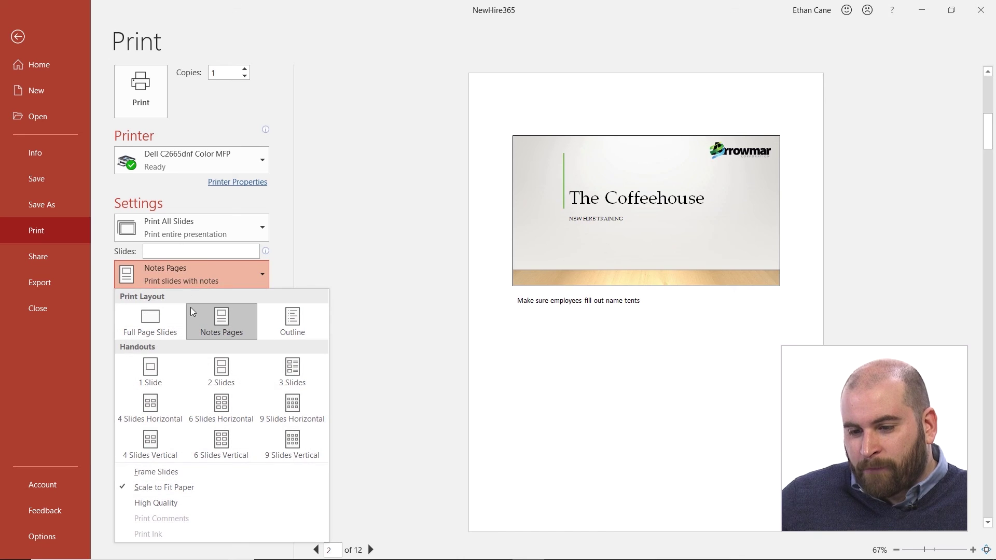
click(214, 319)
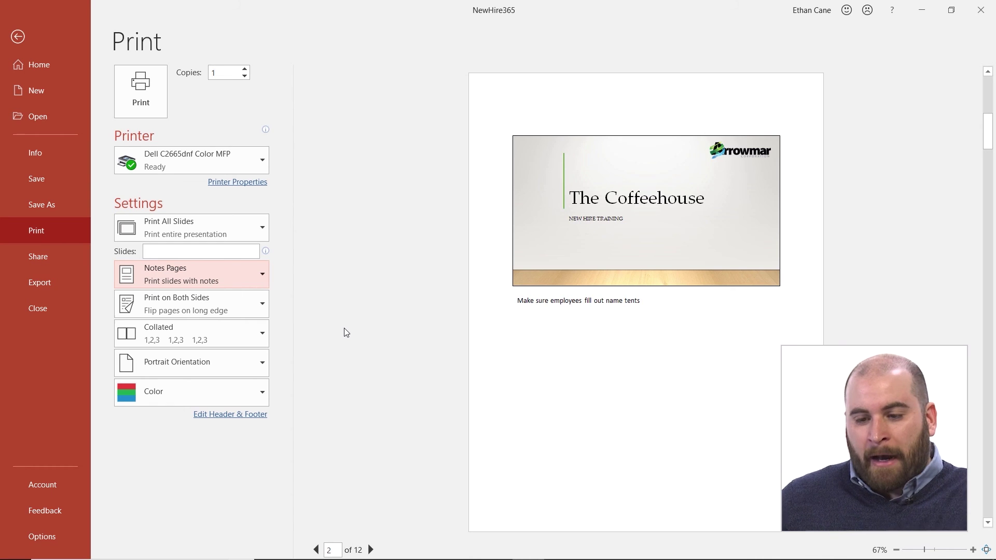
click(18, 36)
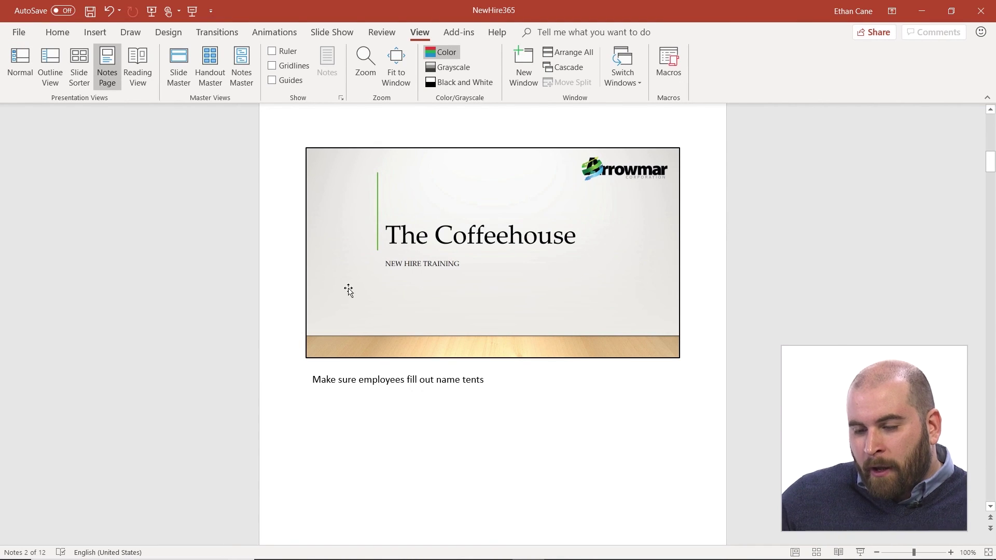